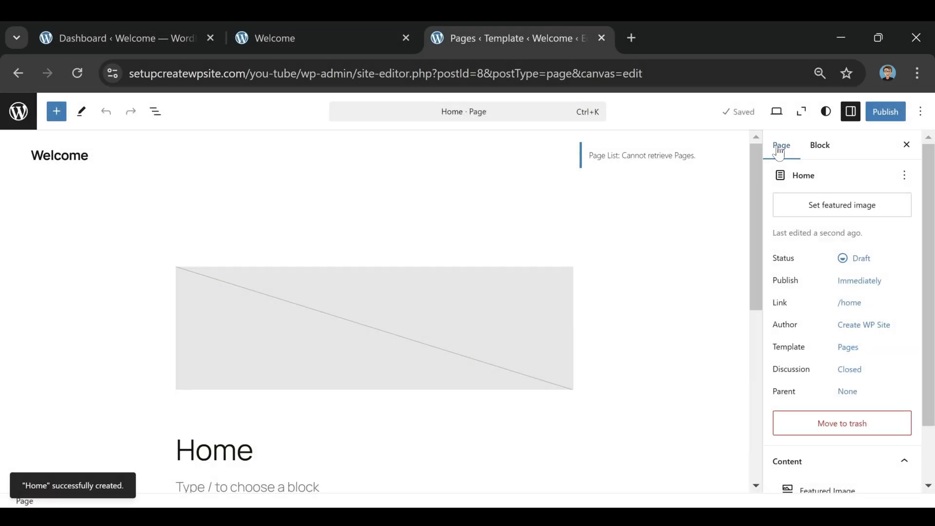
Publish the Home page and go back to the Pages list
click(889, 116)
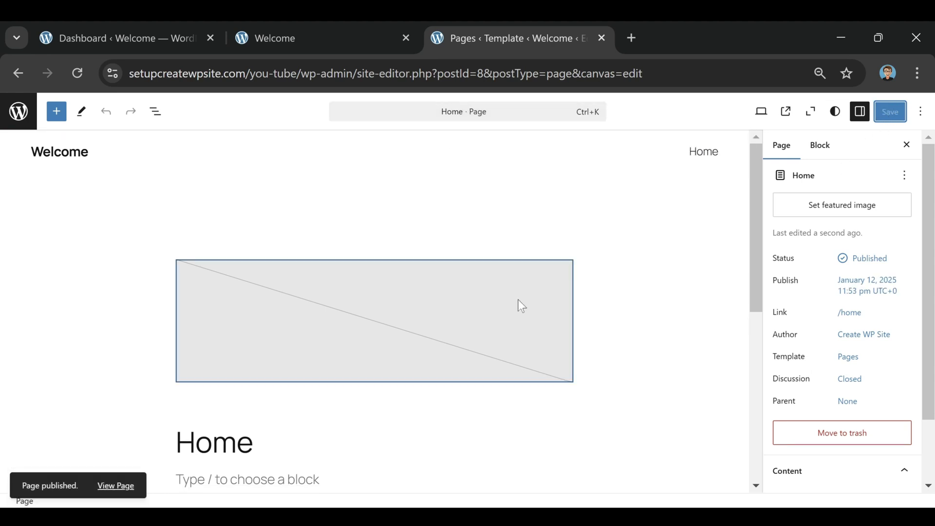
click(17, 116)
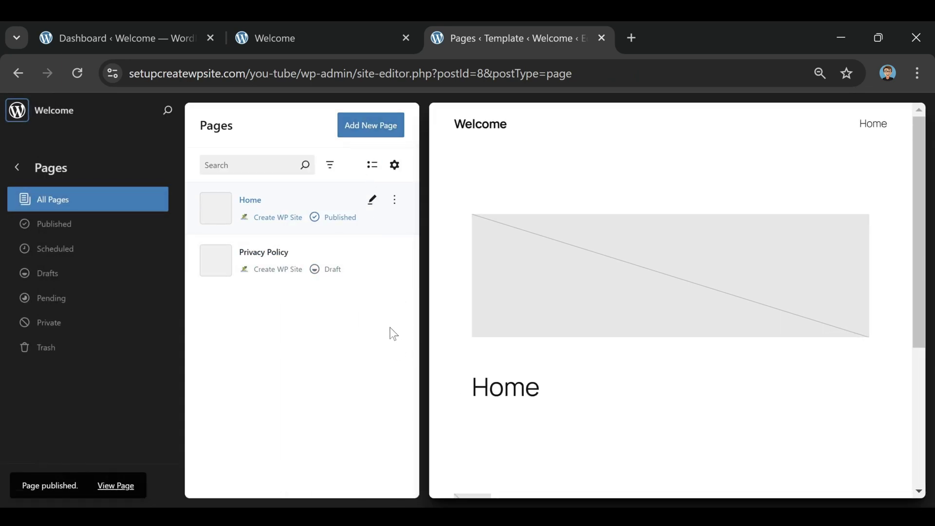
Add a new page titled 'Blog', skip the patterns to keep it blank, and publish it
click(367, 140)
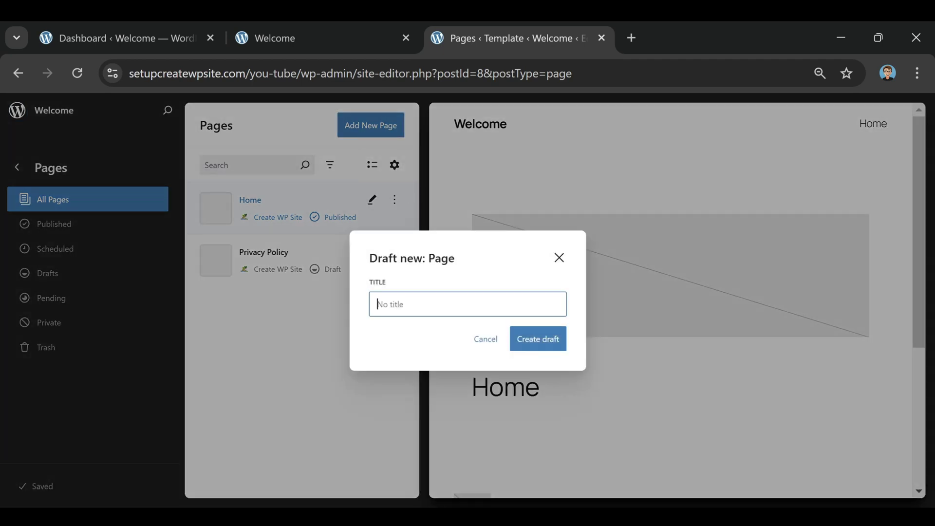
text(Blog)
click(536, 348)
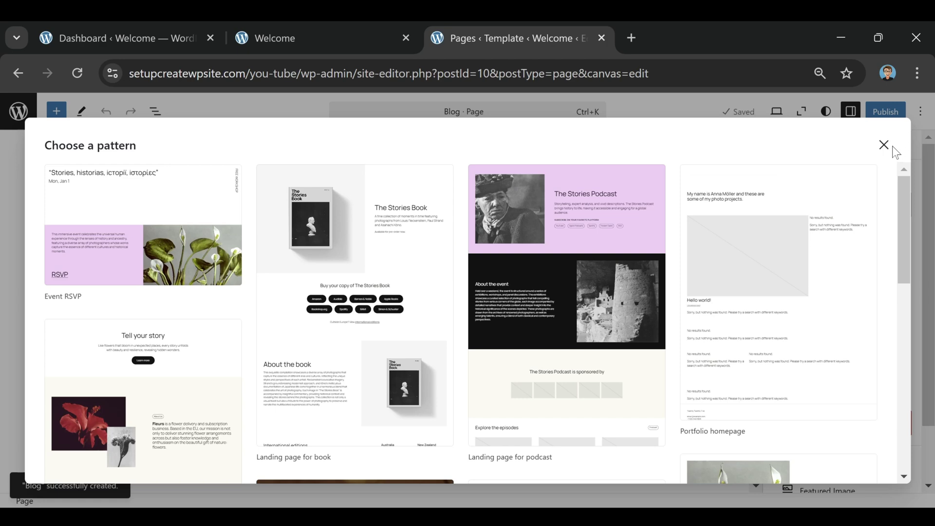
click(883, 146)
click(874, 112)
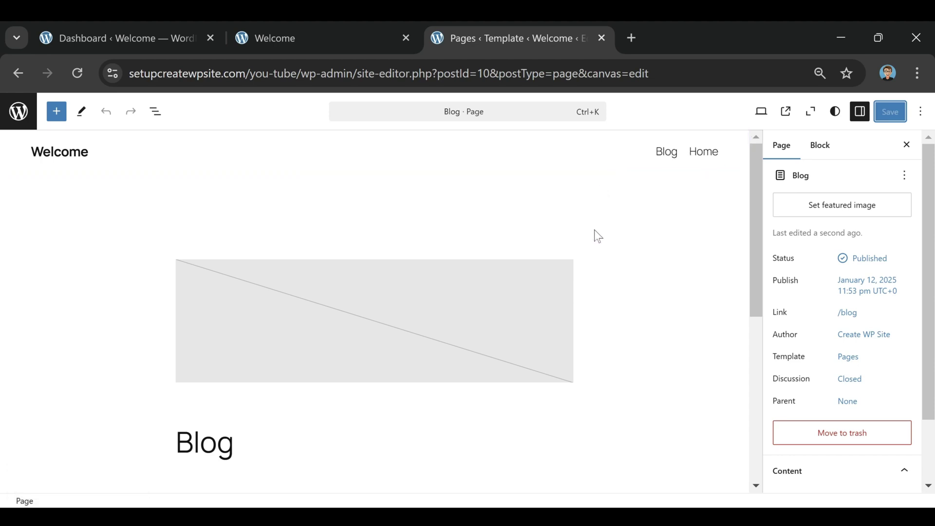
From the Pages list, add a blank page titled 'Contact' and publish it
click(20, 112)
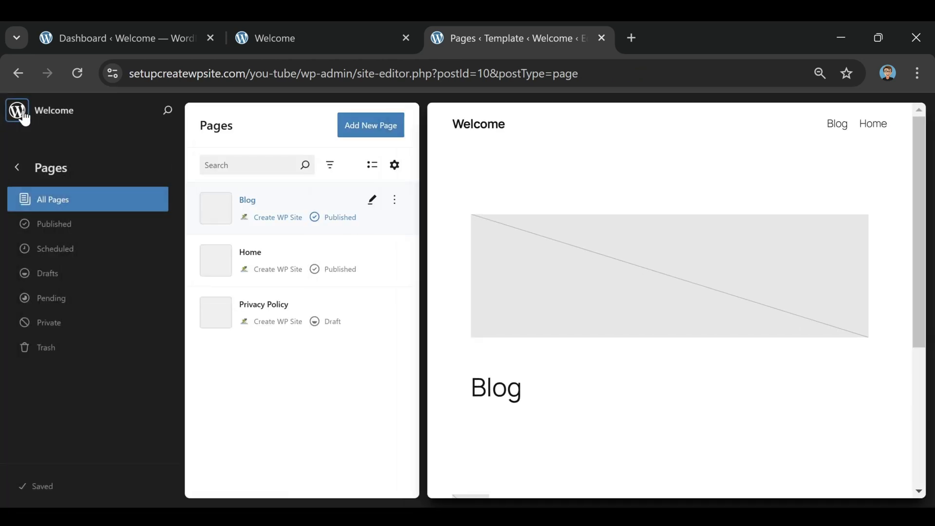
click(352, 134)
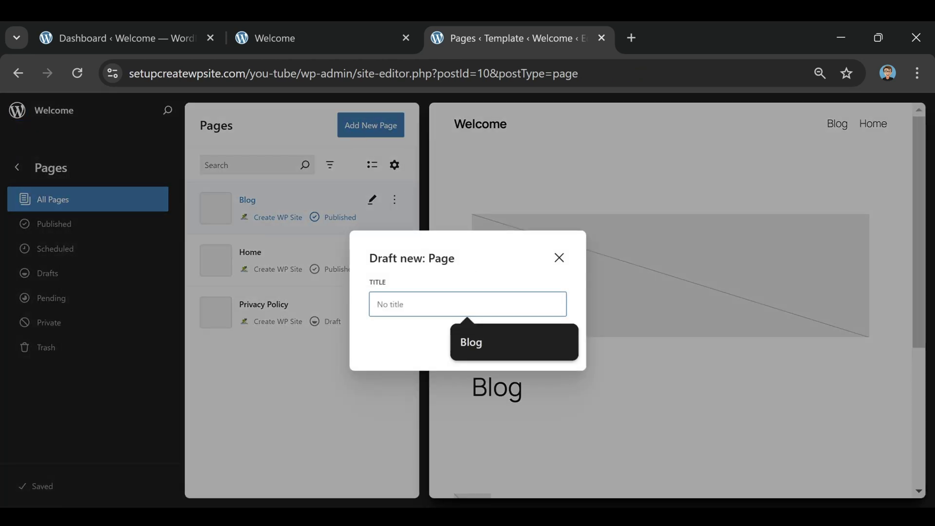
text(Co)
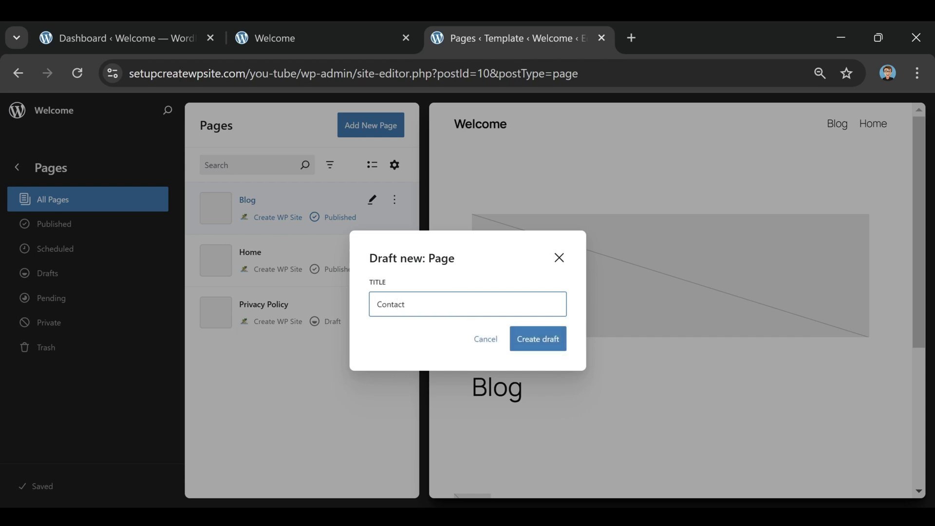
text(ntact)
click(532, 338)
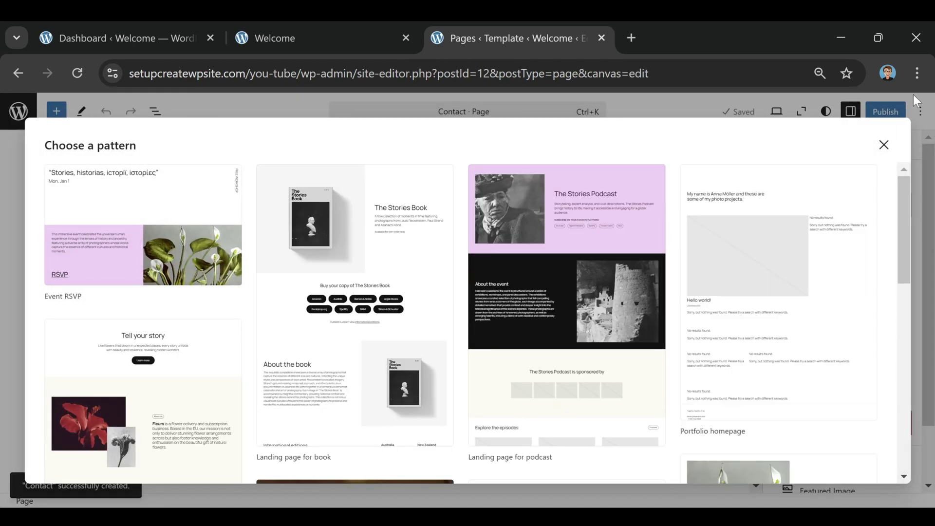
click(884, 145)
click(889, 114)
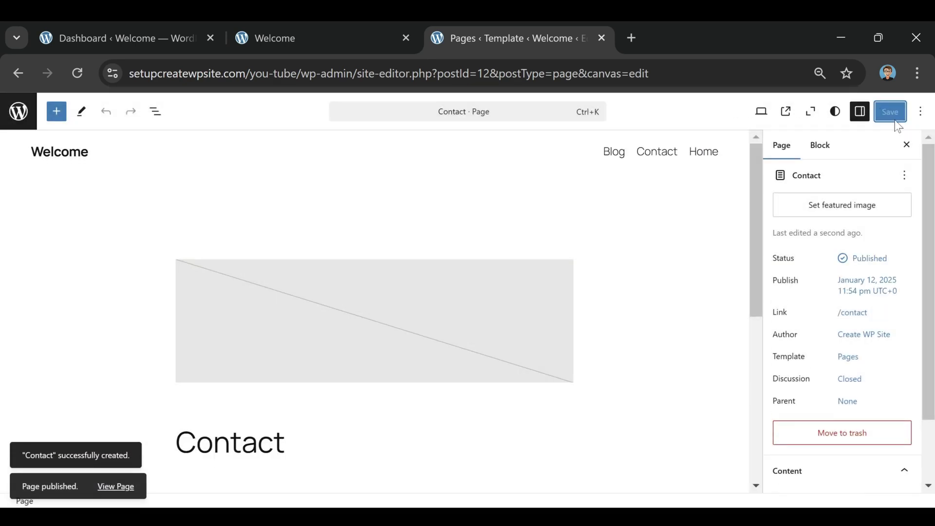
Add a blank page titled 'About', publish it, and return to the Pages list
click(20, 111)
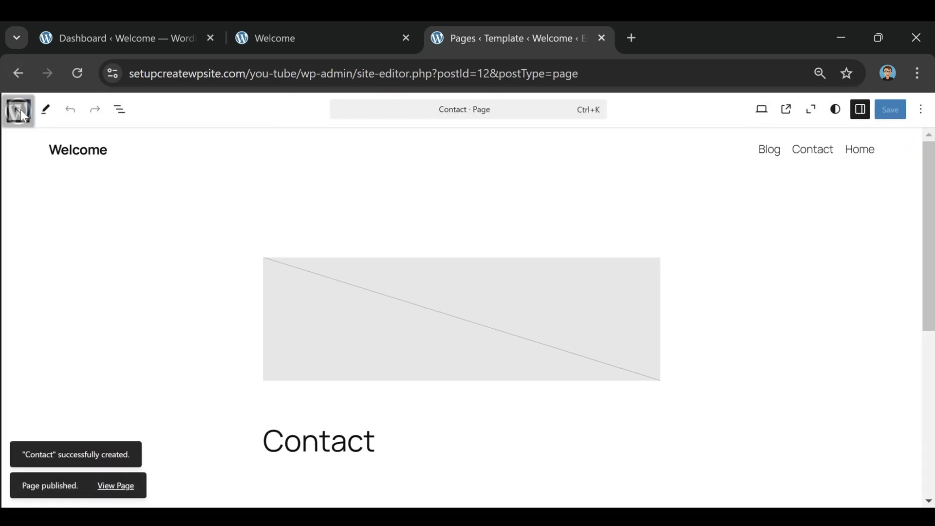
click(373, 127)
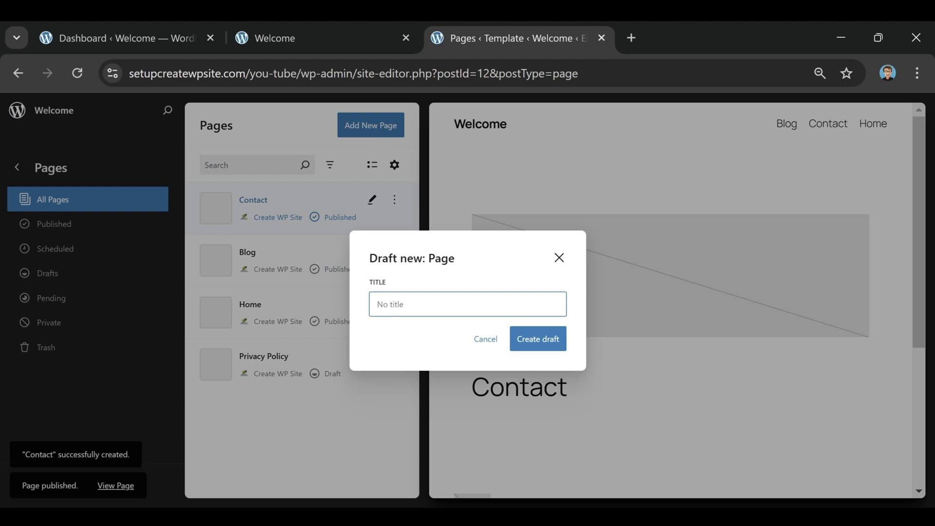
text(About)
click(555, 339)
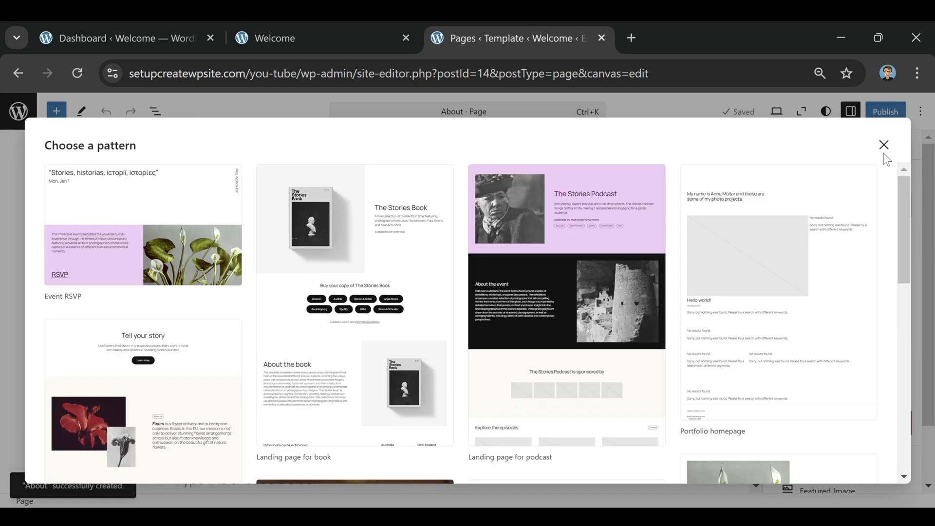
click(883, 145)
click(884, 112)
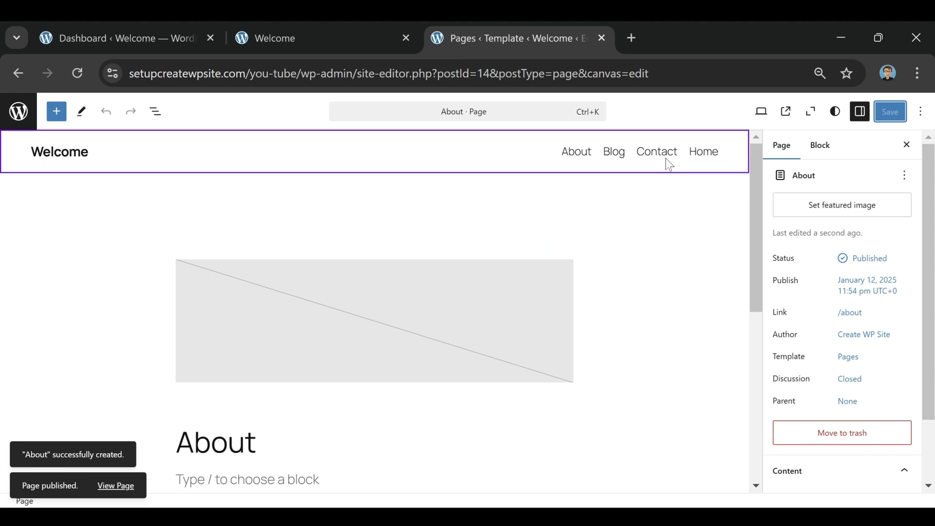
click(528, 200)
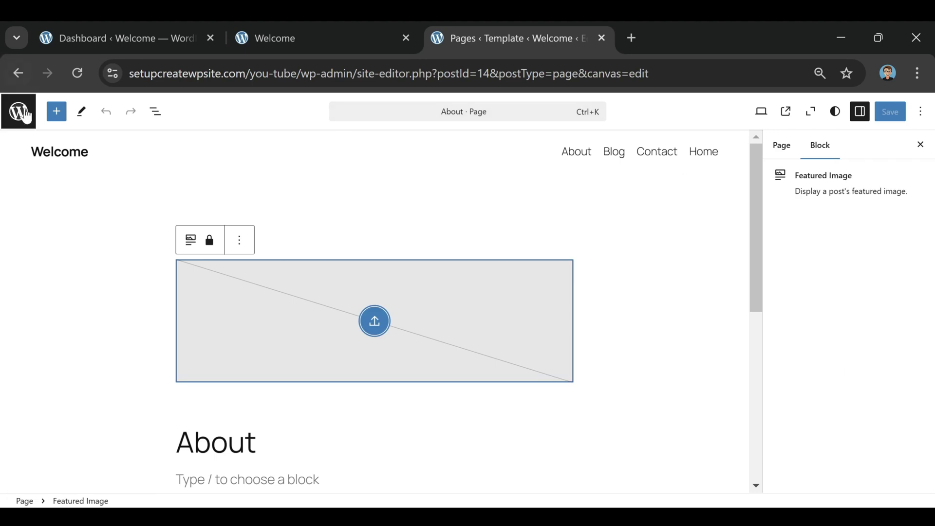
click(18, 111)
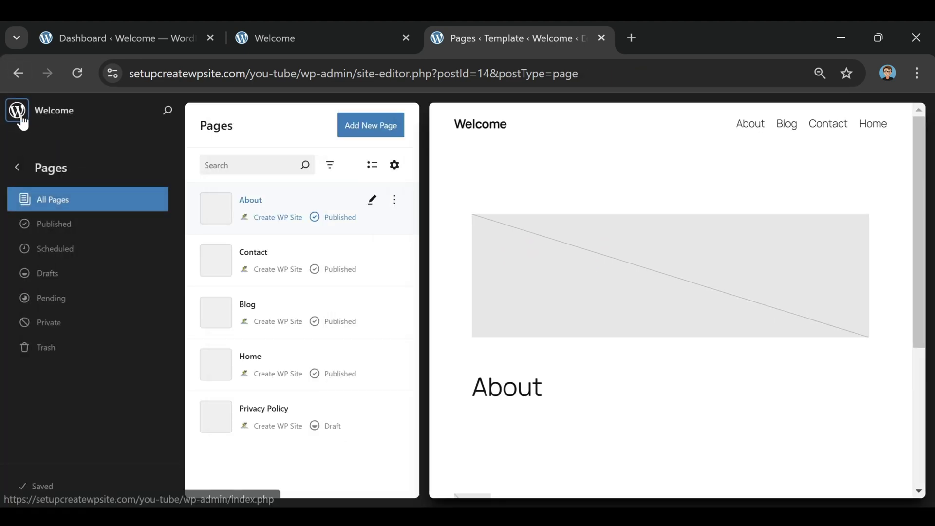
Go back from Pages to the Design menu and open Styles
click(18, 174)
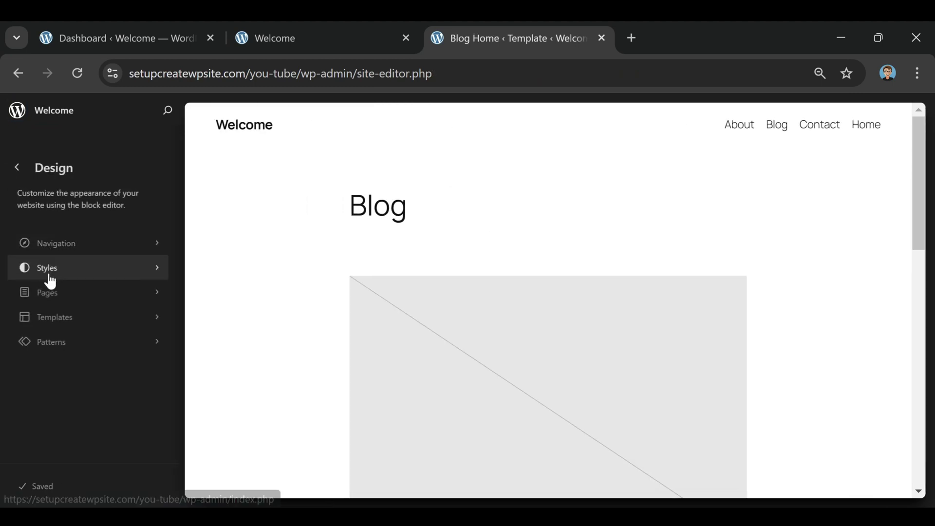
click(48, 272)
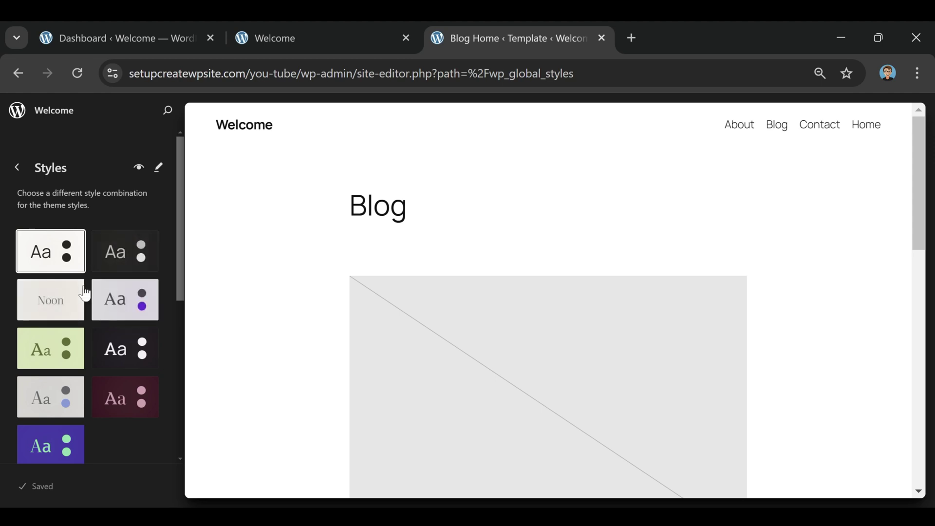
Compare the Evening, Dusk, Afternoon and Twilight styles, settling on dark Evening
click(132, 267)
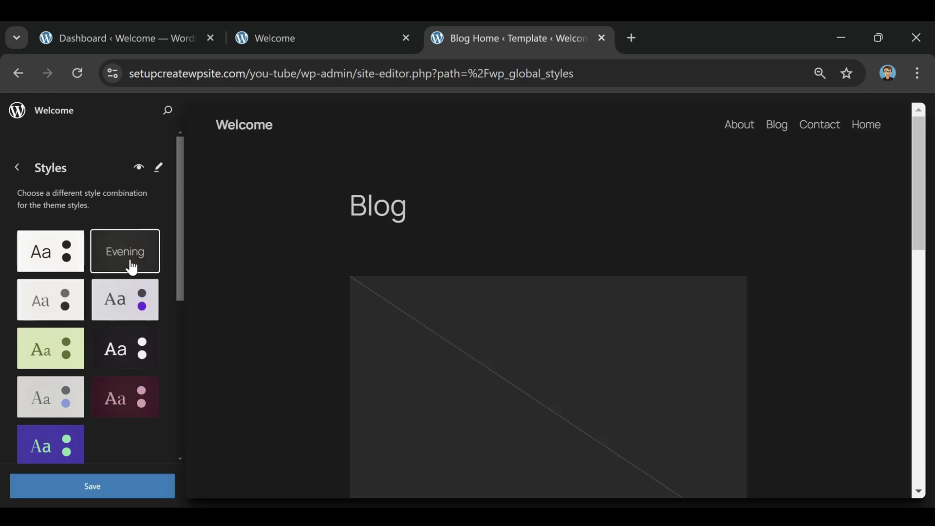
click(137, 314)
click(52, 351)
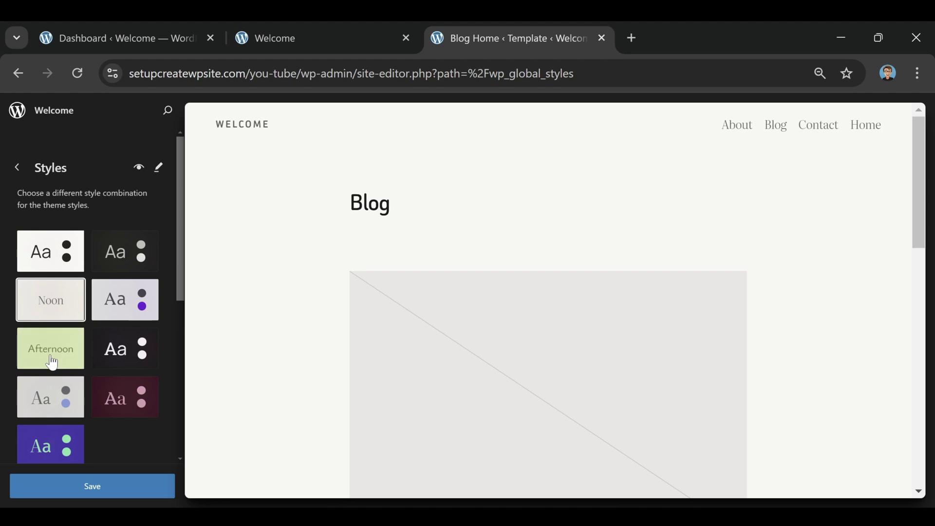
click(133, 355)
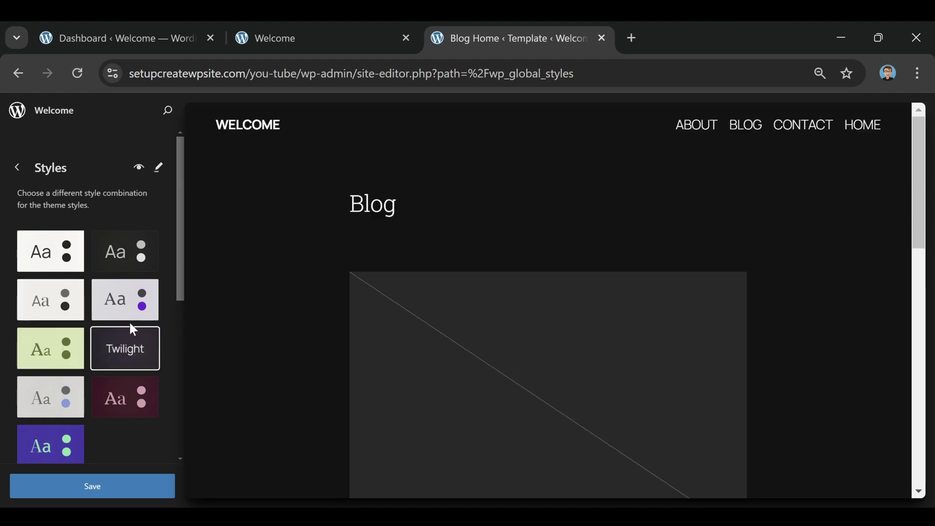
click(129, 256)
click(138, 353)
click(134, 256)
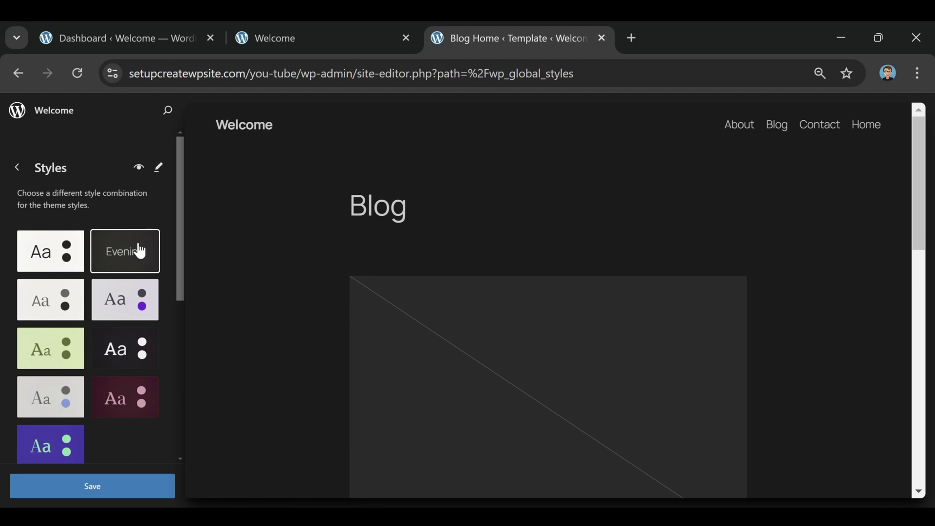
Scroll to the Typography presets and preview the second through fifth font pairings
scroll(98, 301, down, 4)
scroll(73, 219, down, 3)
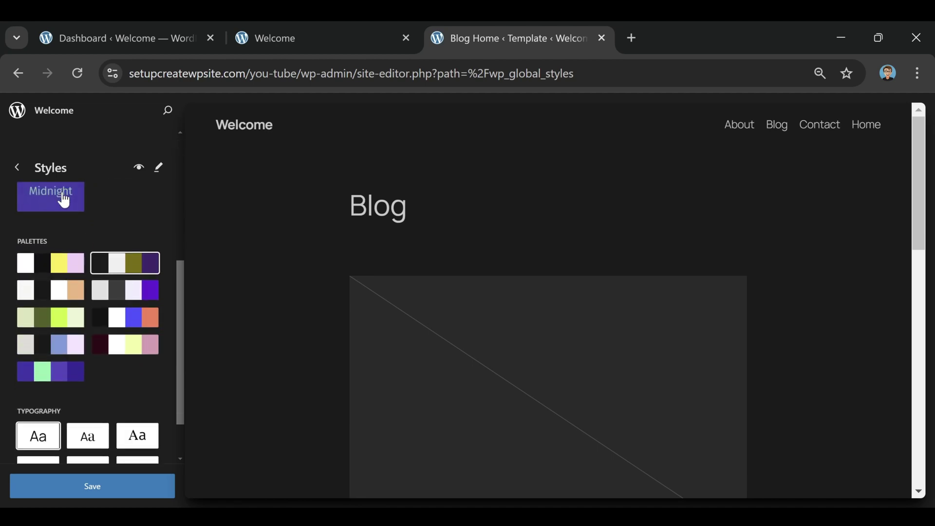
scroll(90, 282, up, 2)
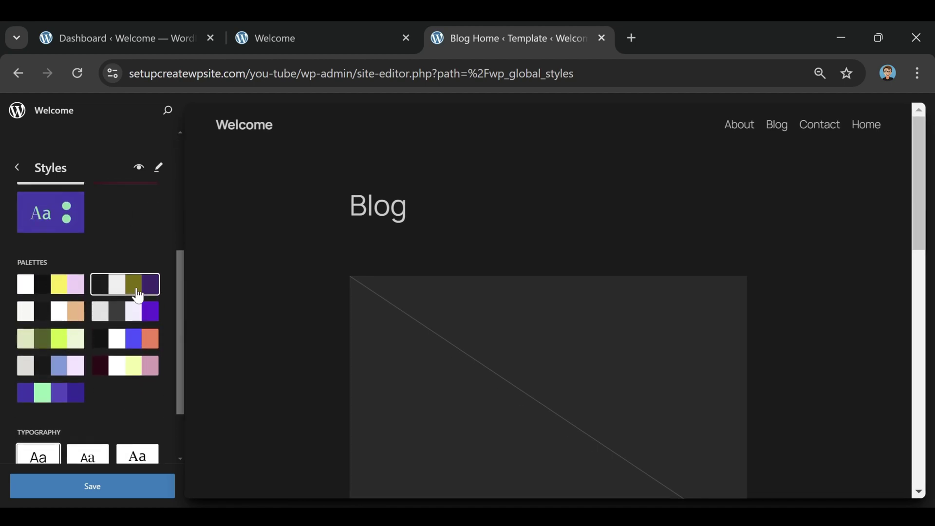
scroll(91, 307, down, 2)
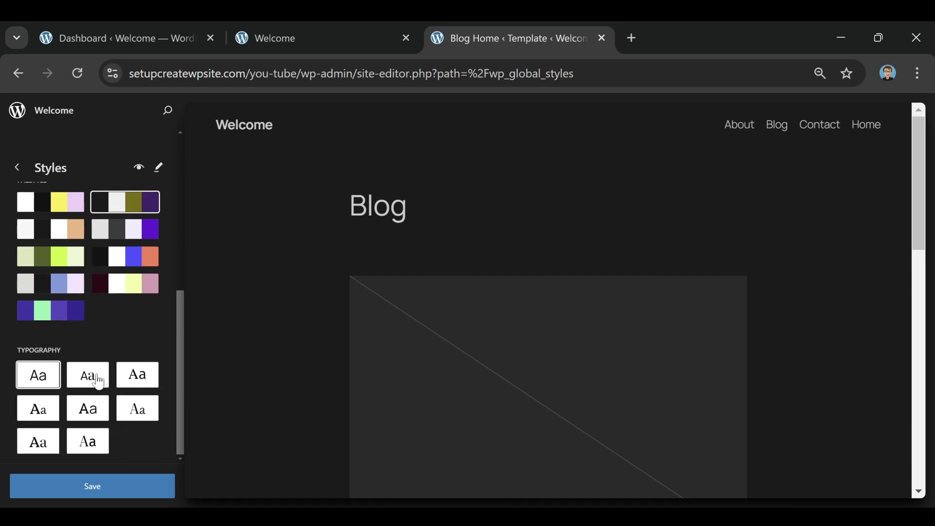
scroll(85, 385, up, 5)
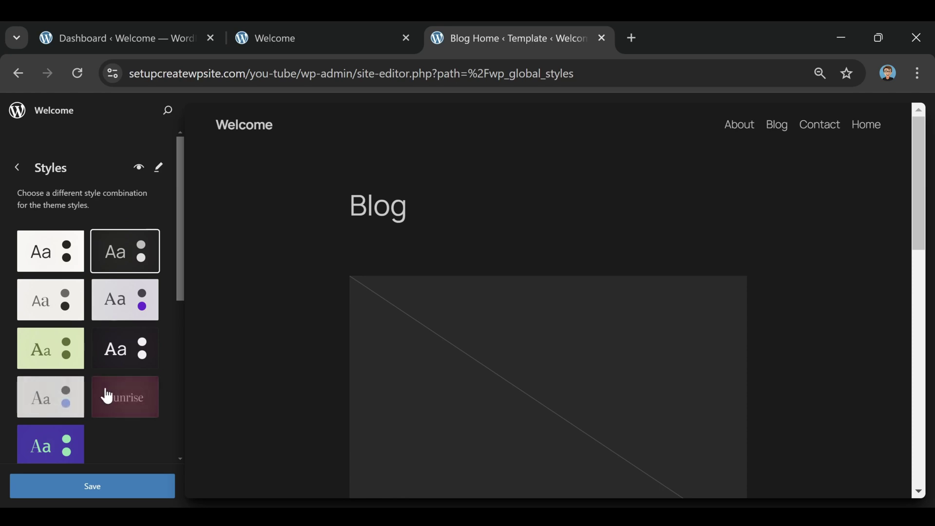
scroll(92, 351, down, 5)
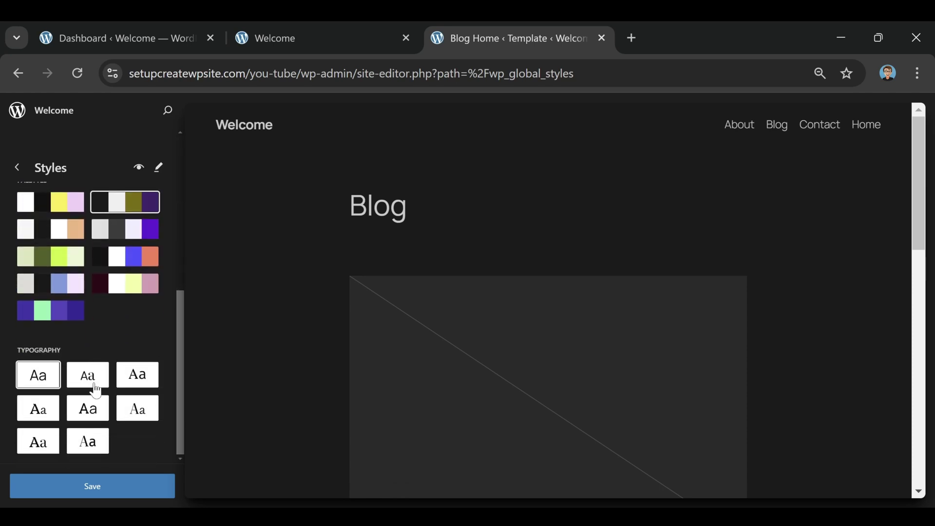
click(90, 382)
click(148, 379)
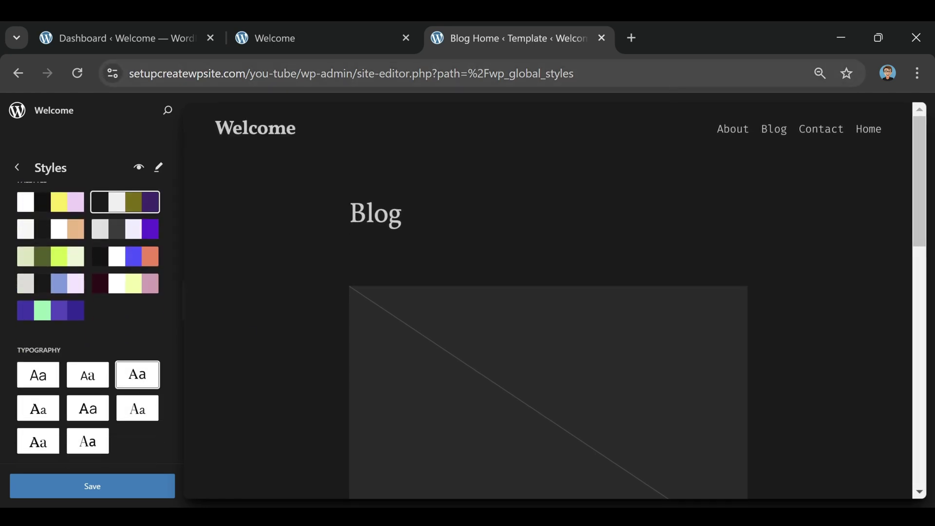
click(47, 408)
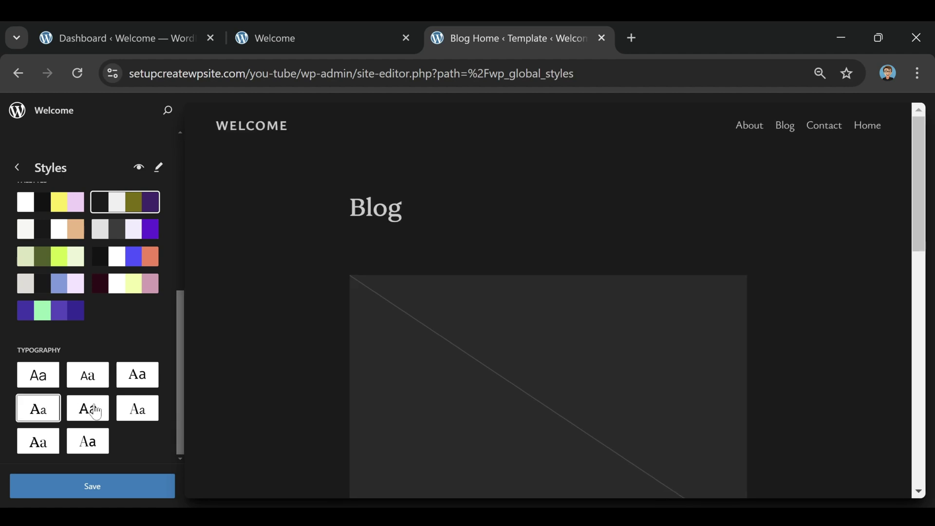
click(96, 413)
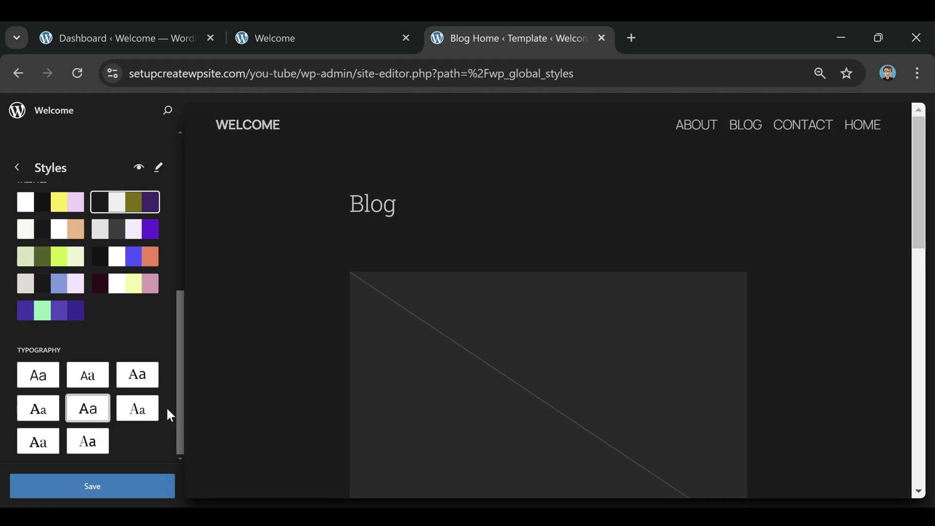
Compare the remaining pairings, pick the fourth serif pairing, and save the styles
click(141, 417)
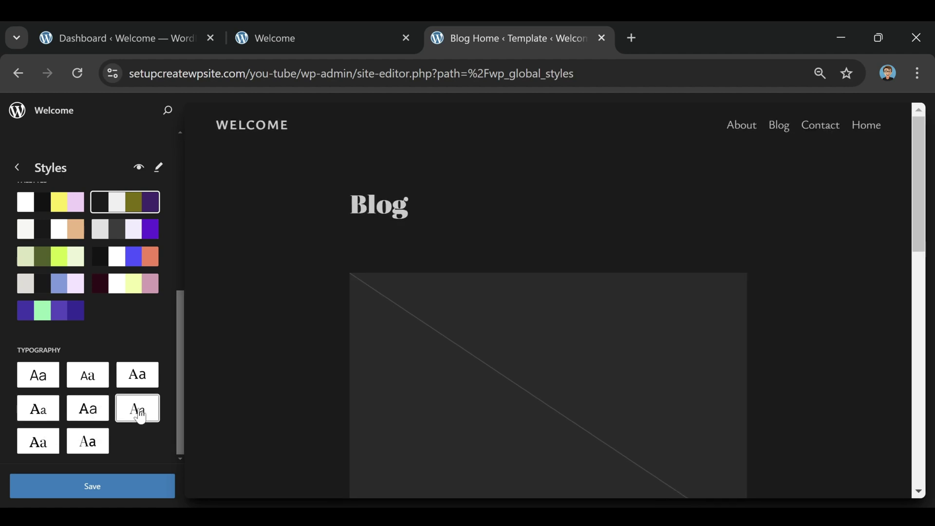
click(78, 447)
click(35, 452)
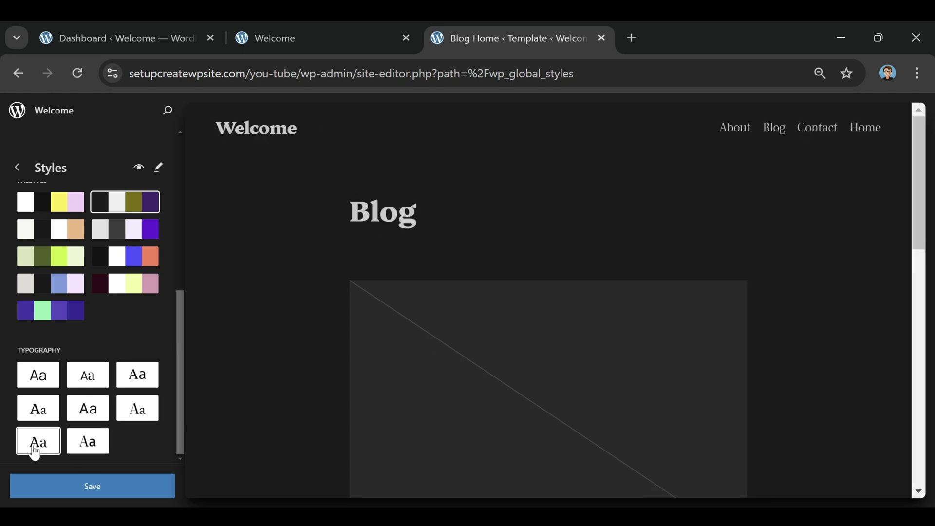
click(92, 415)
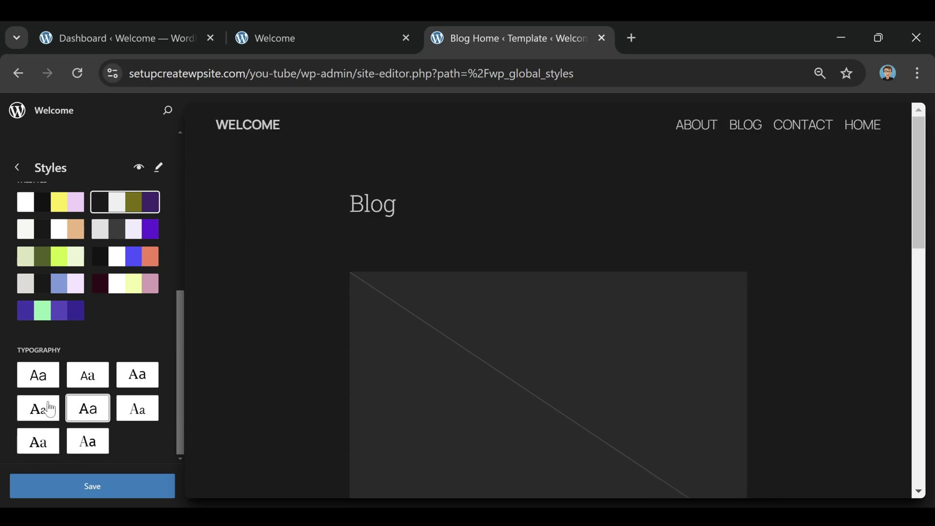
click(50, 409)
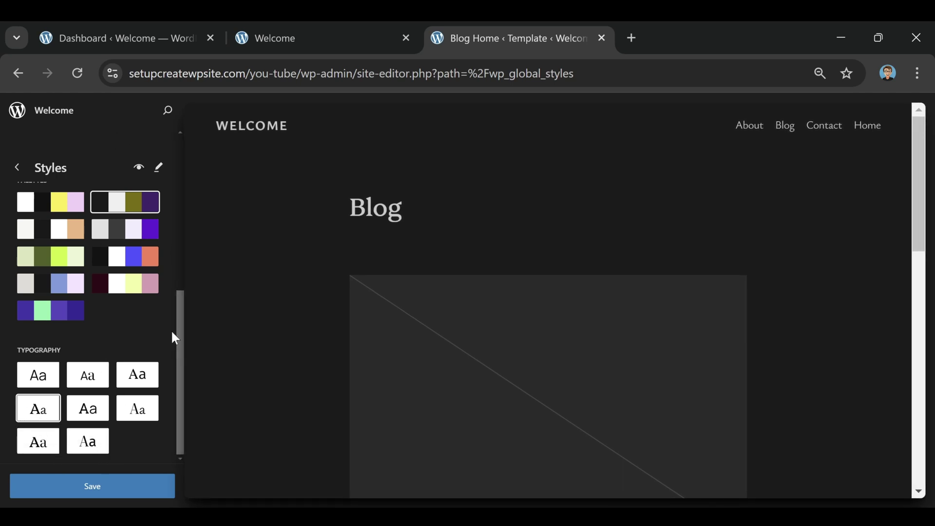
click(100, 491)
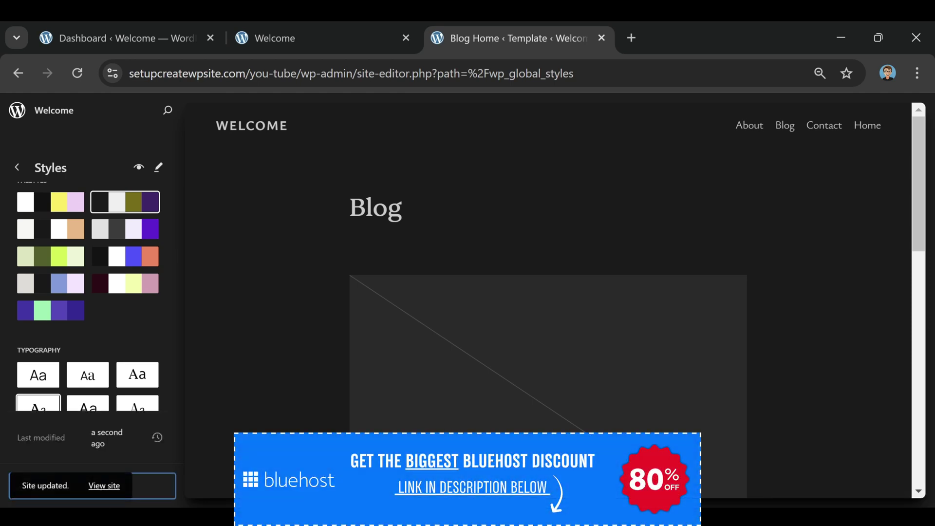
Reload the live site tab and scroll through it to check the dark styling
click(306, 44)
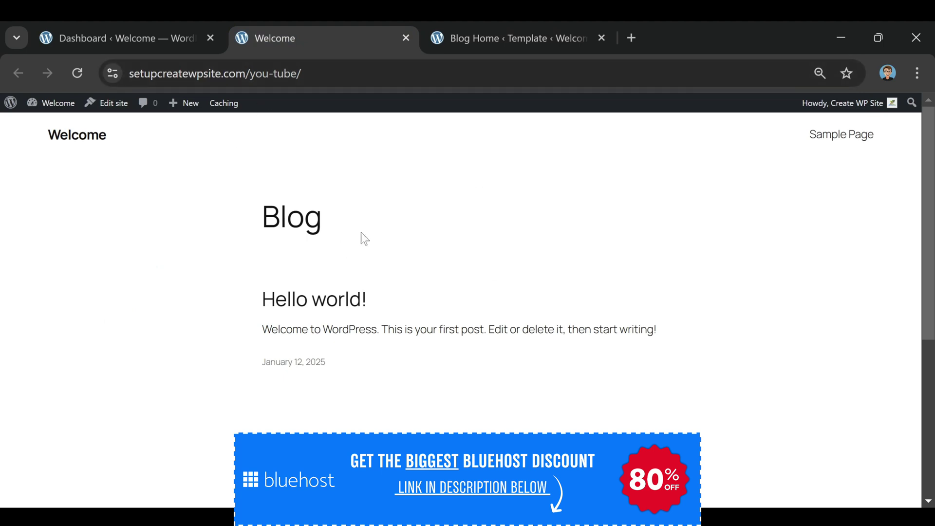
click(73, 75)
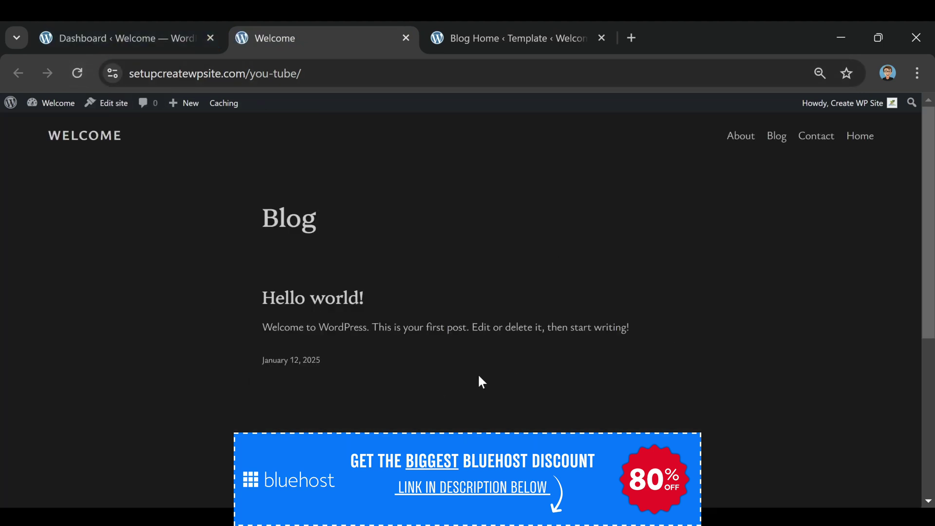
scroll(438, 248, down, 5)
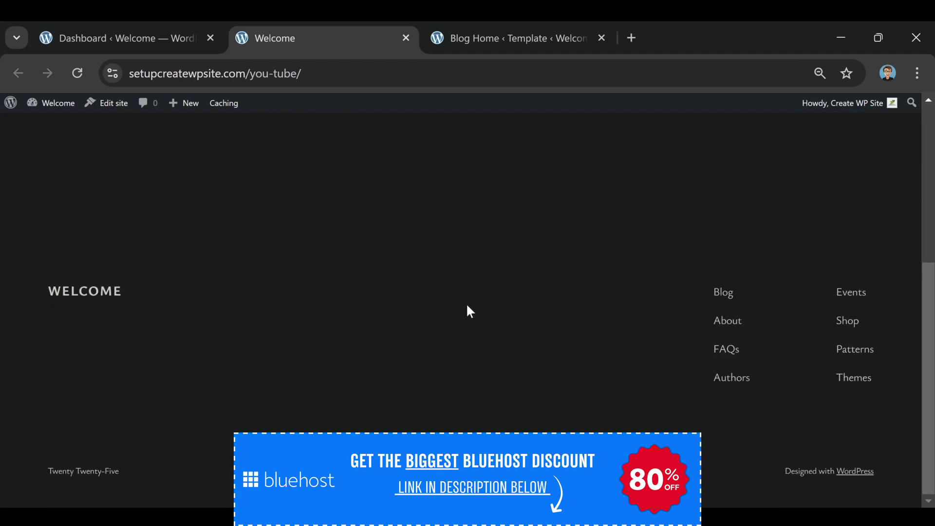
scroll(458, 292, up, 5)
Replace the site title WELCOME with 'DIGITAL TRAFFIC LAB' and save the change
key(ctrl+Tab)
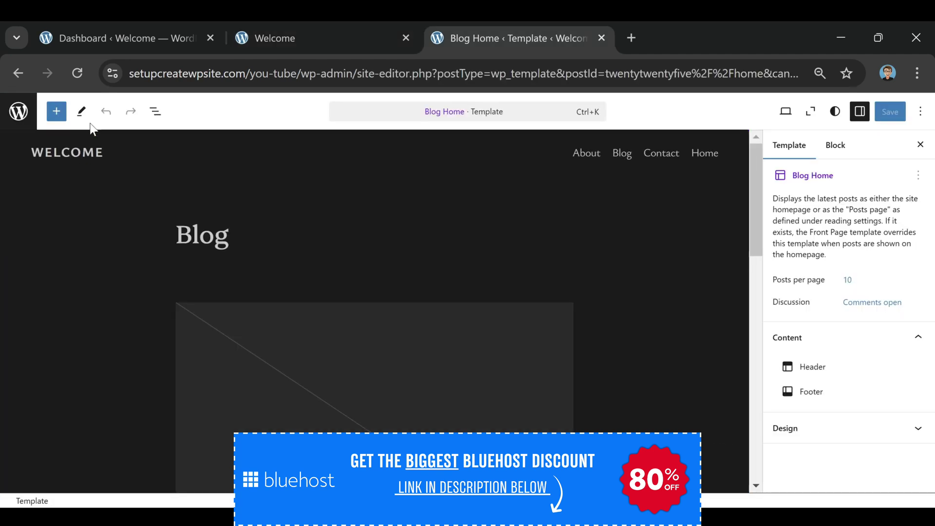
click(71, 153)
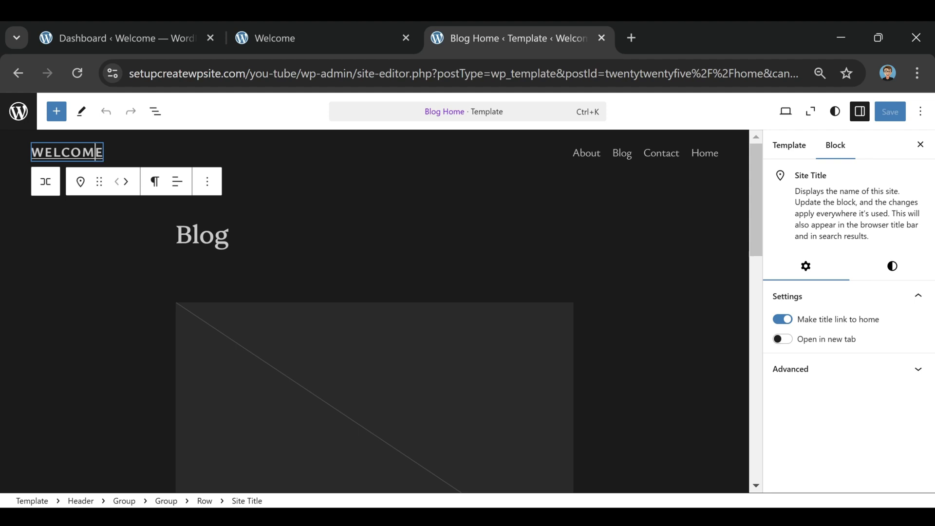
key(Right)
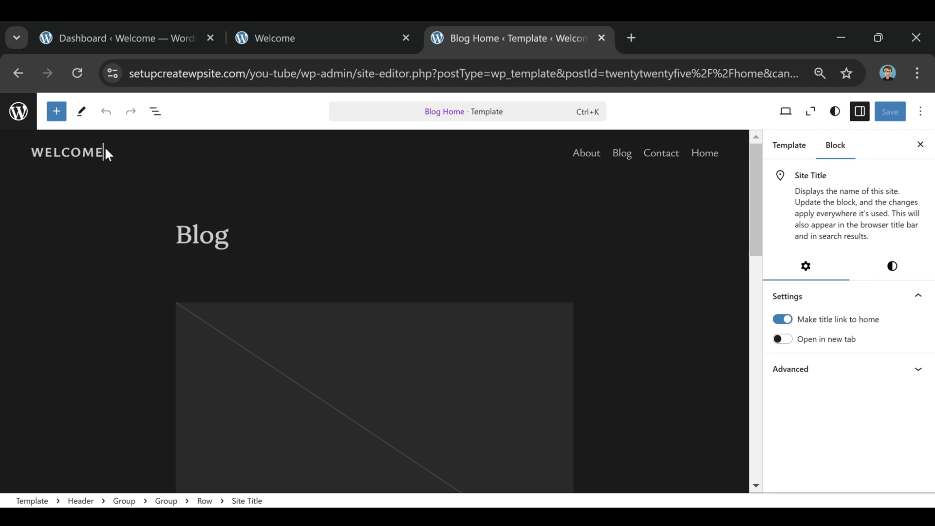
key(BackSpace)
key(BackSpace)
key(BackSpace)
key(BackSpace)
key(BackSpace)
key(BackSpace)
key(BackSpace)
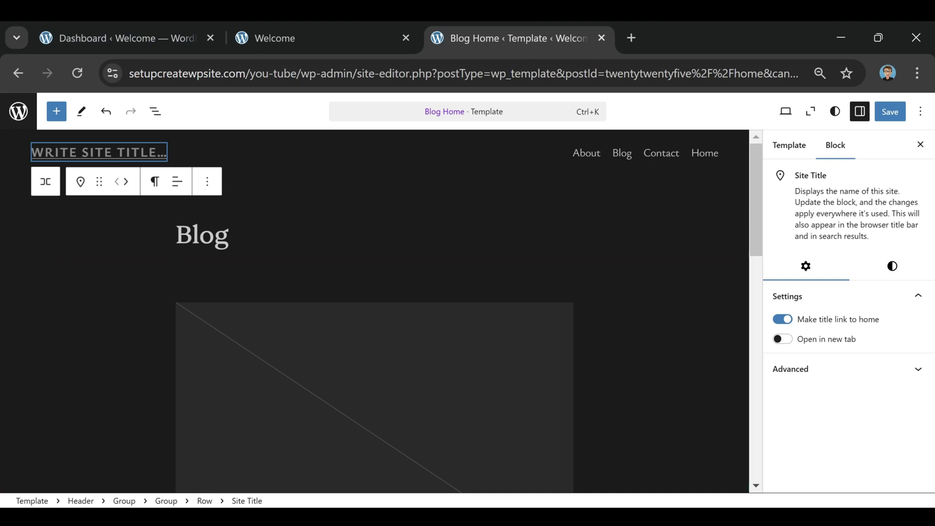
text(DIGITAL TRAFFIC LAB)
click(205, 321)
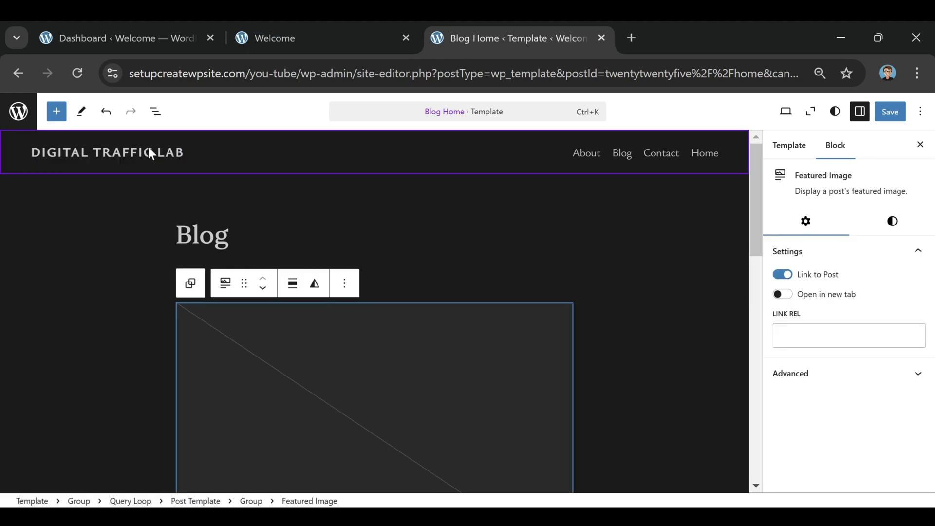
click(891, 111)
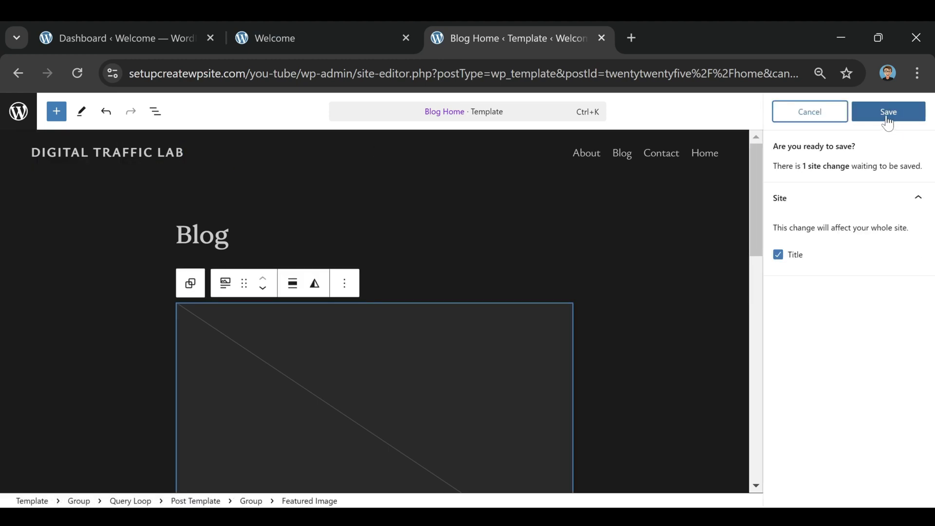
click(888, 111)
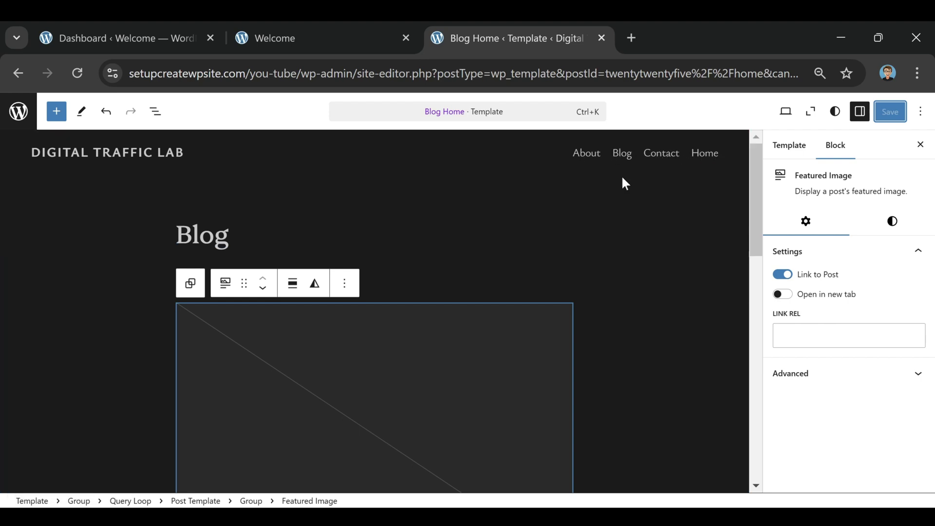
Select the header navigation and convert its page list into editable menu items
click(475, 151)
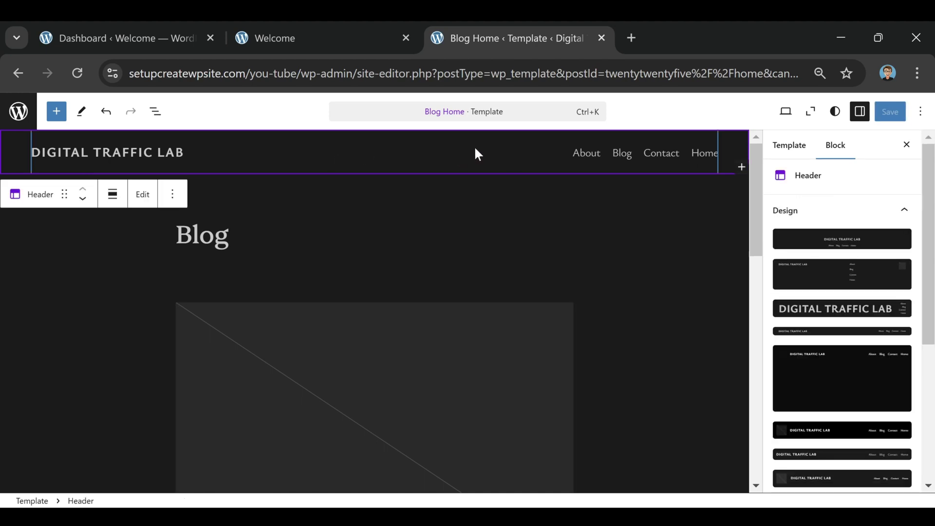
click(606, 152)
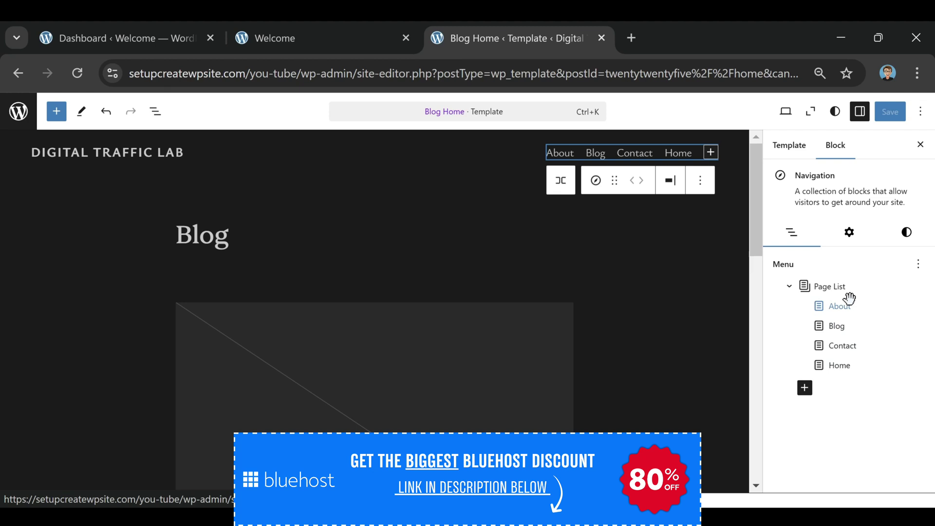
click(836, 365)
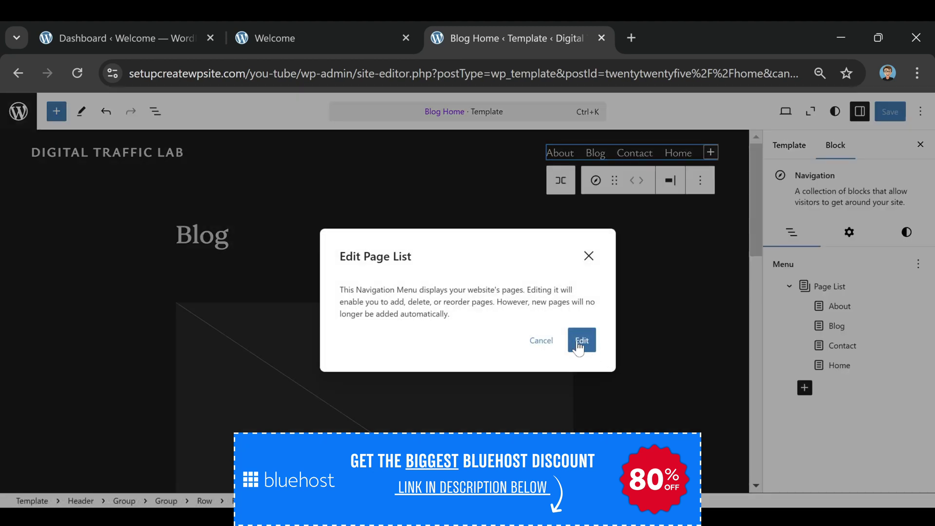
click(579, 340)
Move Home to the top and Blog above About, then save the menu
drag(823, 345, 796, 283)
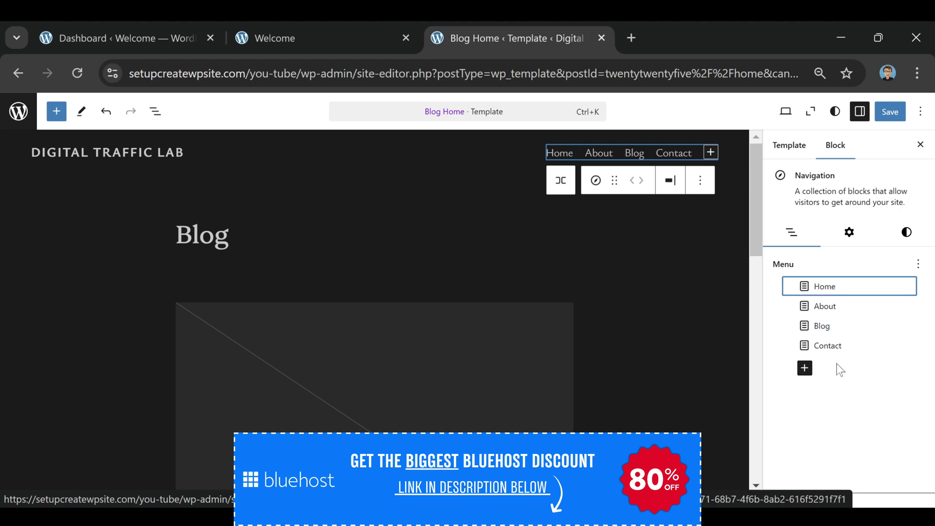
click(821, 325)
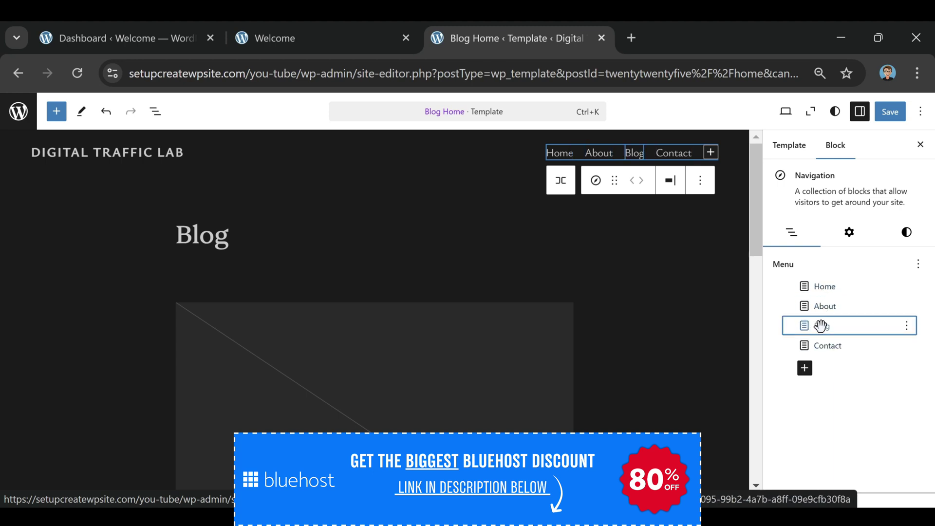
drag(821, 325, 818, 303)
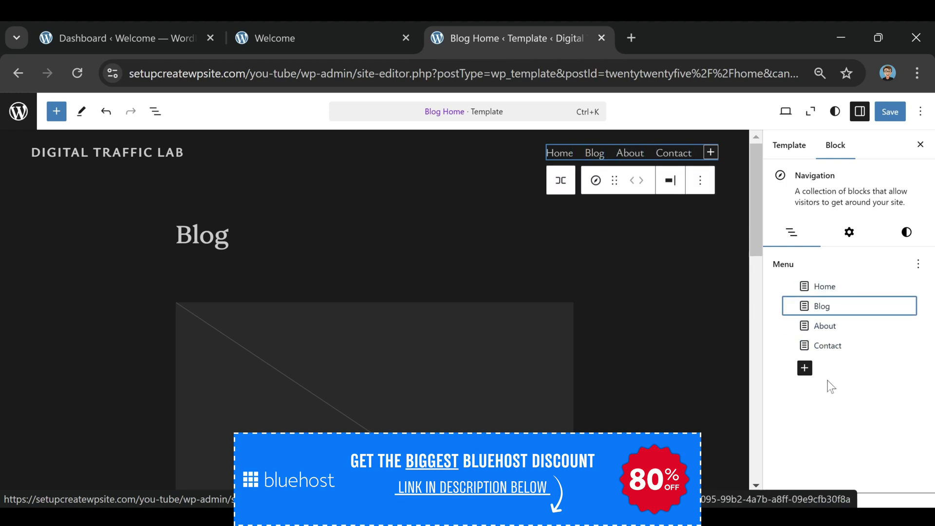
click(890, 111)
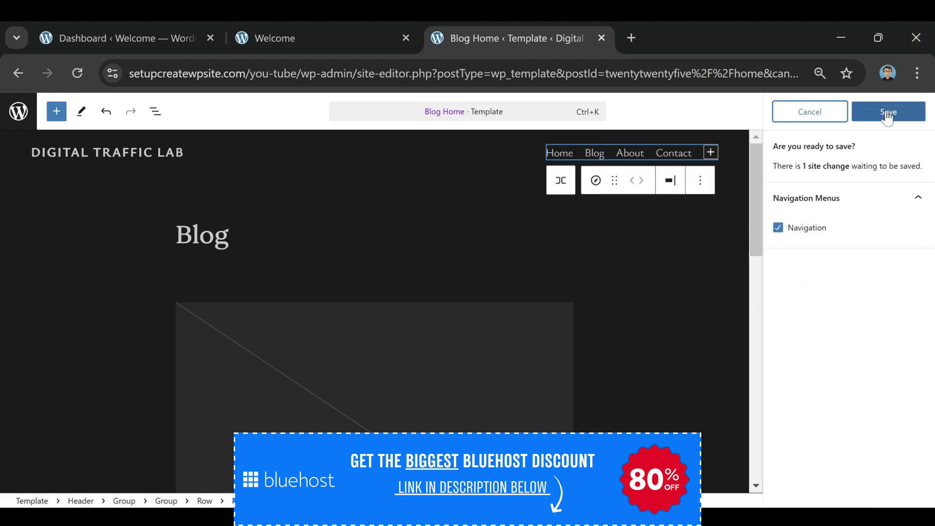
click(888, 111)
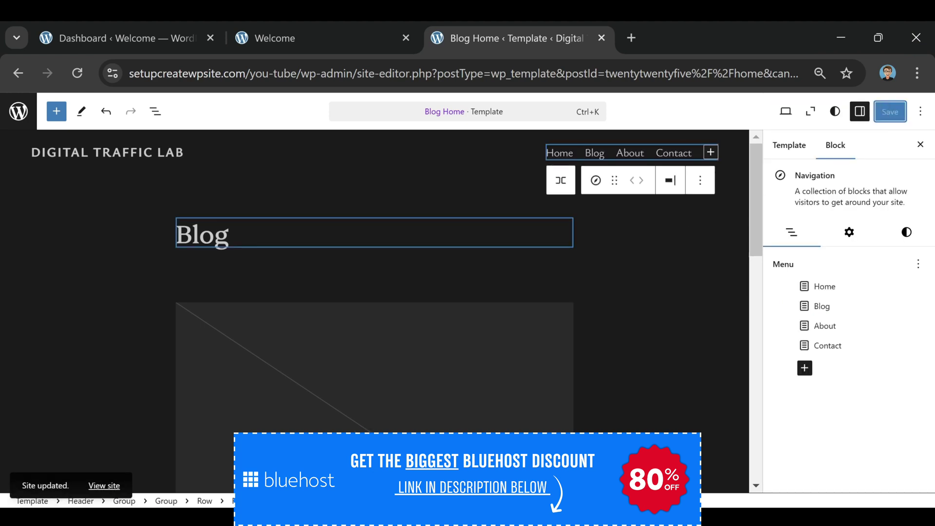
Reload the live site to confirm the new title and menu, then open the admin Dashboard
click(299, 30)
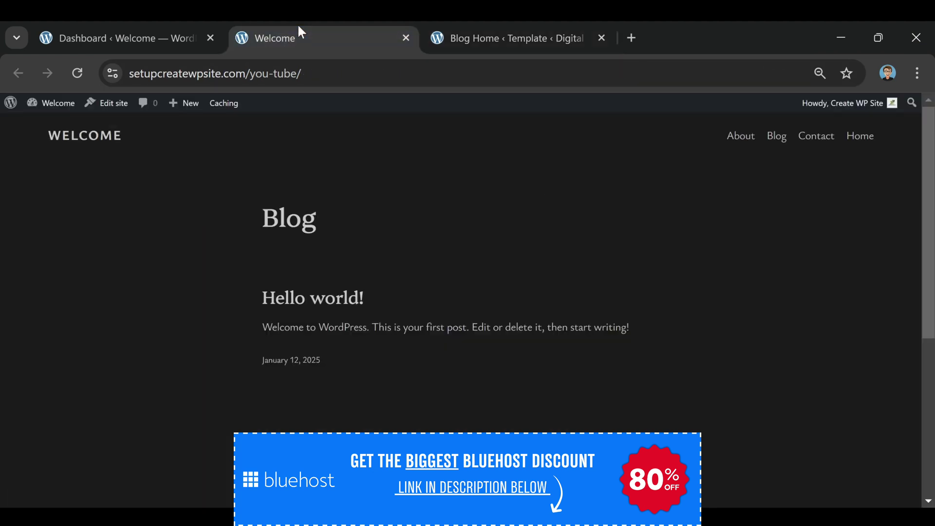
click(77, 73)
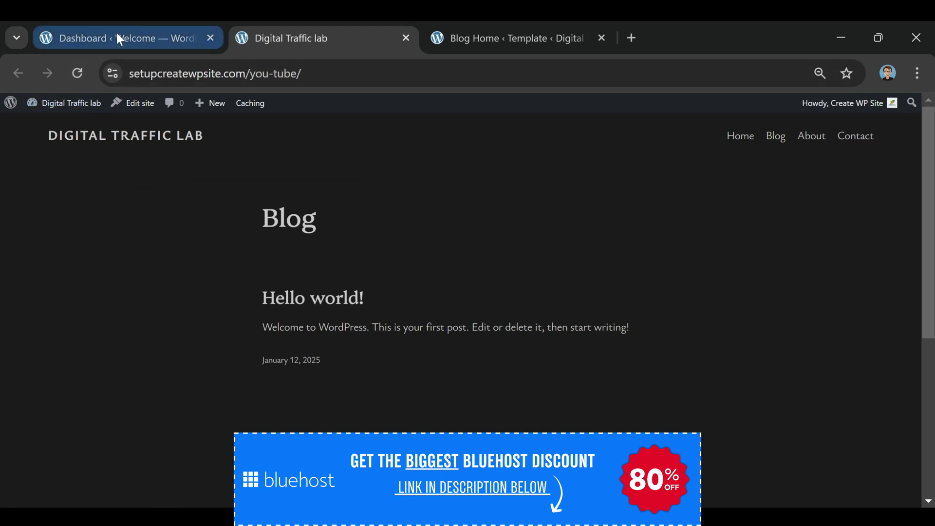
click(82, 37)
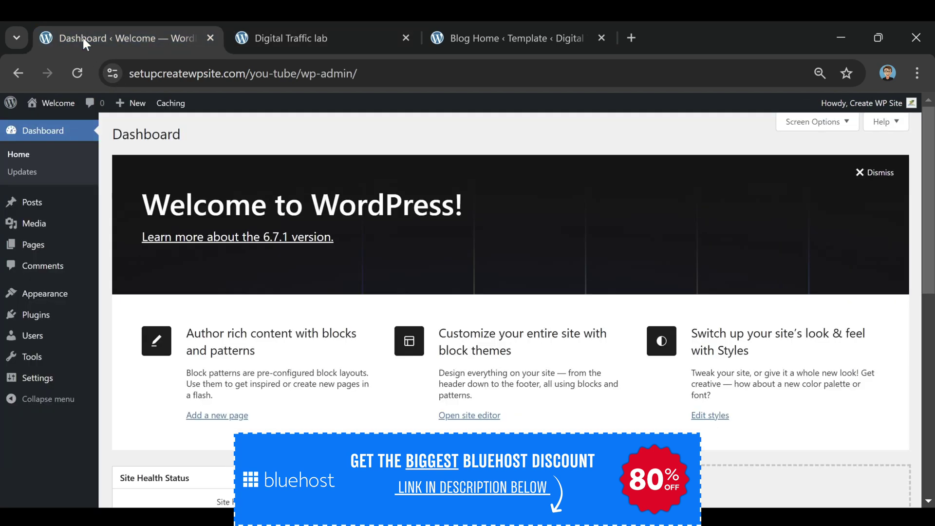